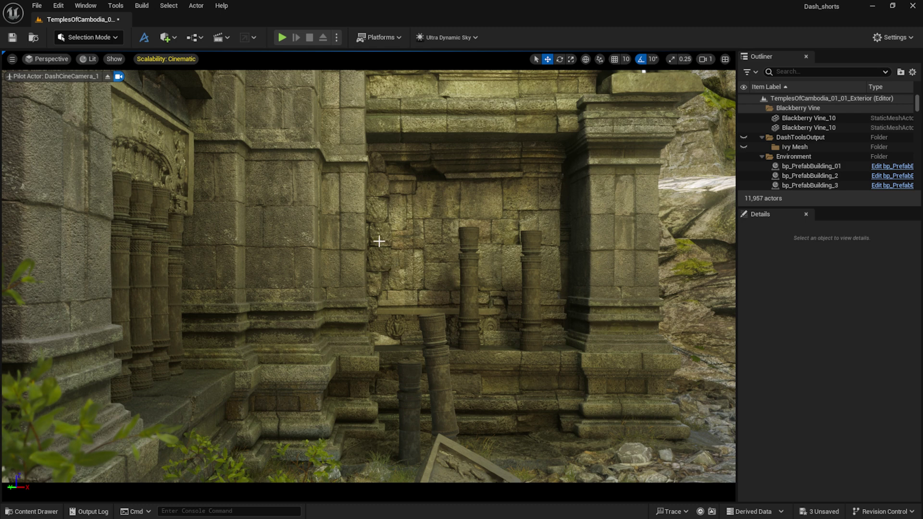
- Launch Dash's Draw Vines tool from Create > Curve Tools
{"action": "left_click", "coordinate": [143, 39]}
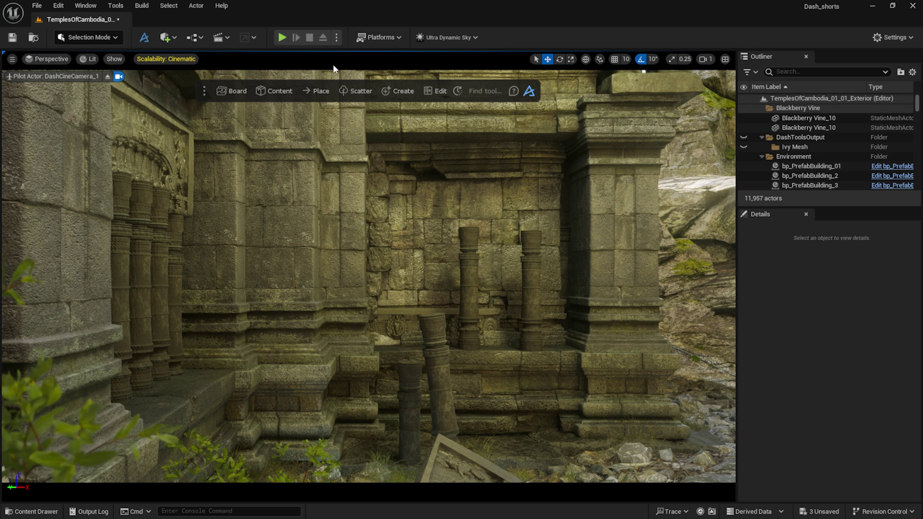
{"action": "left_click", "coordinate": [401, 92]}
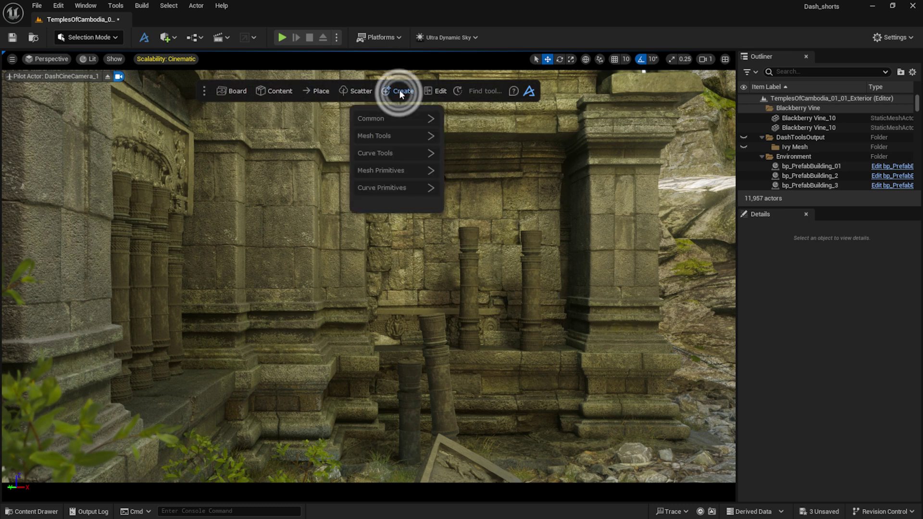
{"action": "left_click", "coordinate": [403, 153]}
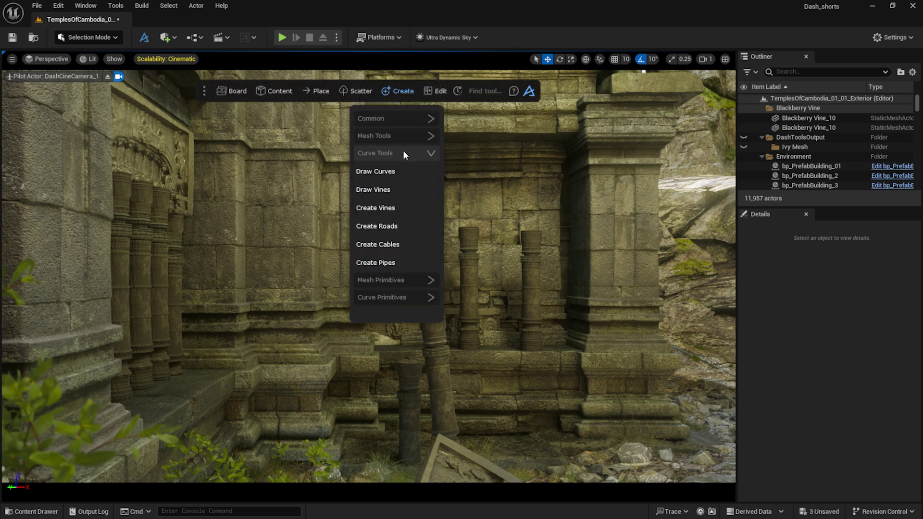
{"action": "left_click", "coordinate": [407, 191]}
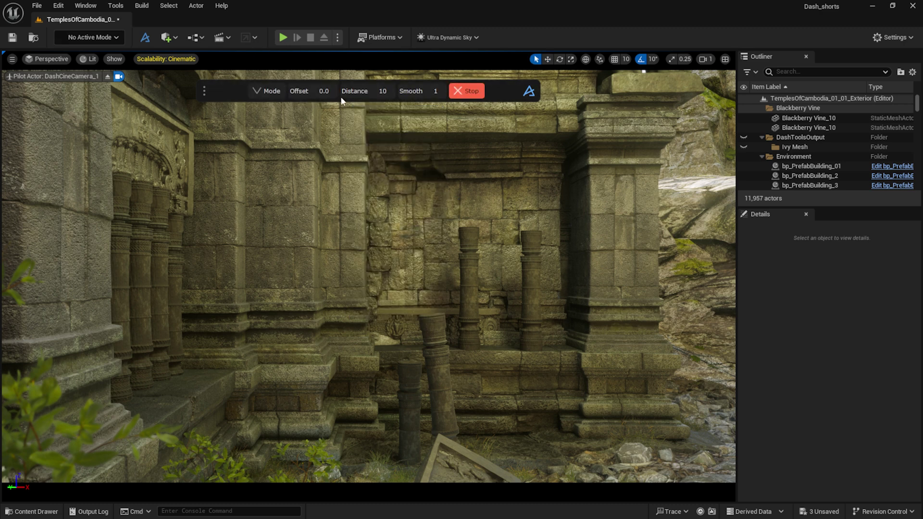
- In Freeform mode, draw vine curves down the right pillar, along the lower wall and up the left wall
{"action": "left_click", "coordinate": [267, 92]}
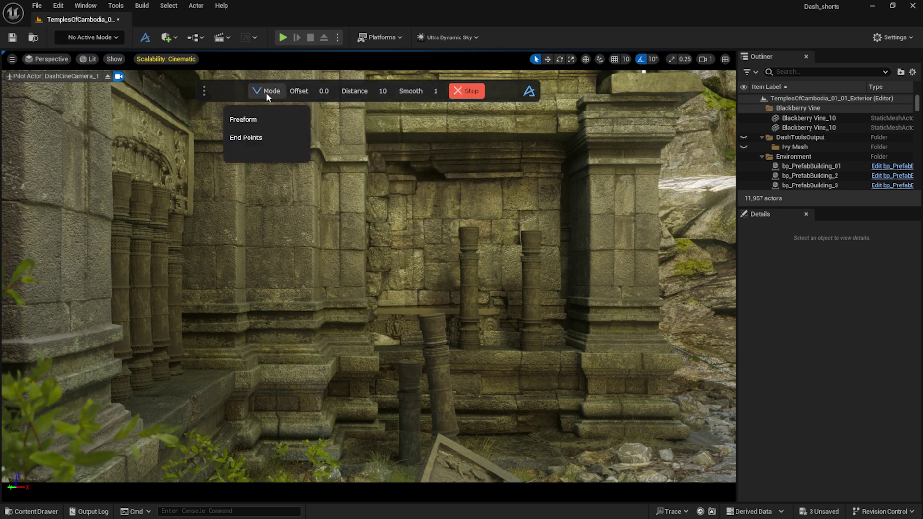
{"action": "left_click", "coordinate": [509, 91]}
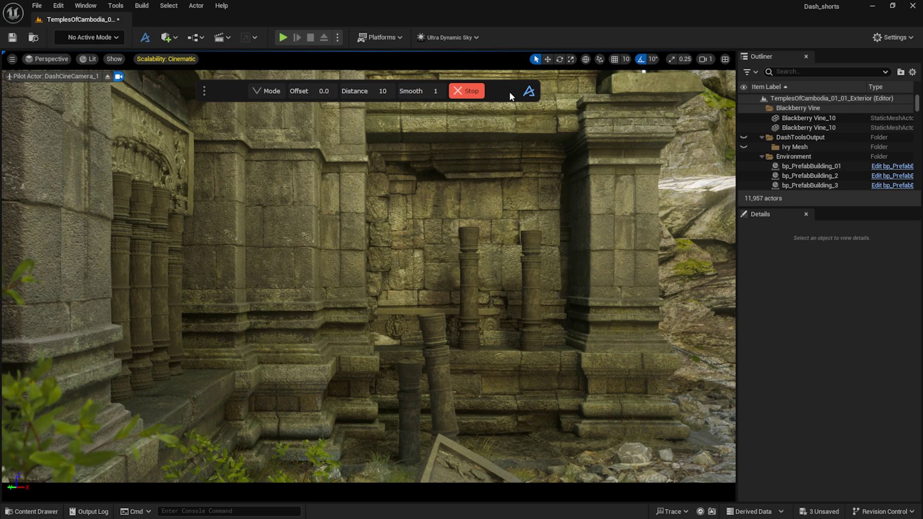
{"action": "mouse_move", "coordinate": [613, 363]}
{"action": "left_mouse_down"}
{"action": "mouse_move", "coordinate": [650, 439]}
{"action": "mouse_move", "coordinate": [623, 179]}
{"action": "mouse_move", "coordinate": [594, 104]}
{"action": "left_mouse_up"}
{"action": "mouse_move", "coordinate": [649, 432]}
{"action": "left_mouse_down"}
{"action": "mouse_move", "coordinate": [597, 399]}
{"action": "mouse_move", "coordinate": [469, 384]}
{"action": "left_mouse_up"}
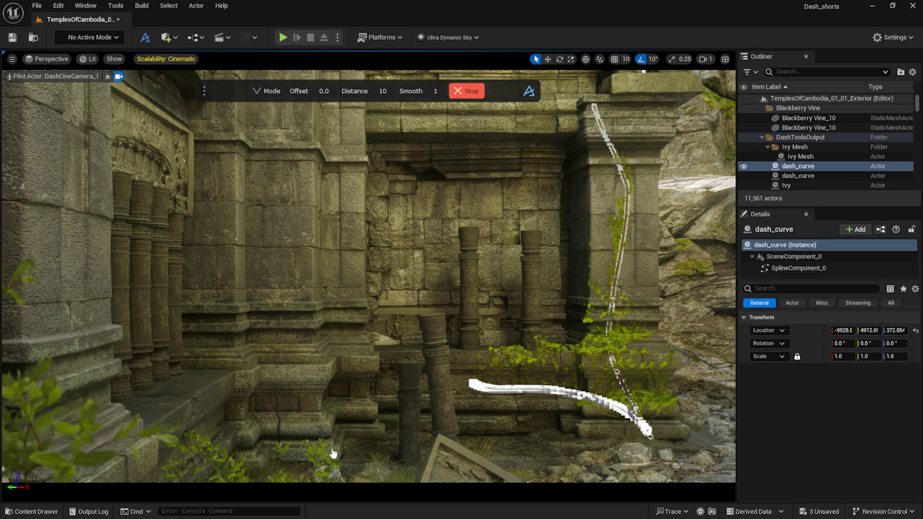
{"action": "mouse_move", "coordinate": [339, 412]}
{"action": "left_mouse_down"}
{"action": "mouse_move", "coordinate": [250, 231]}
{"action": "mouse_move", "coordinate": [298, 102]}
{"action": "left_mouse_up"}
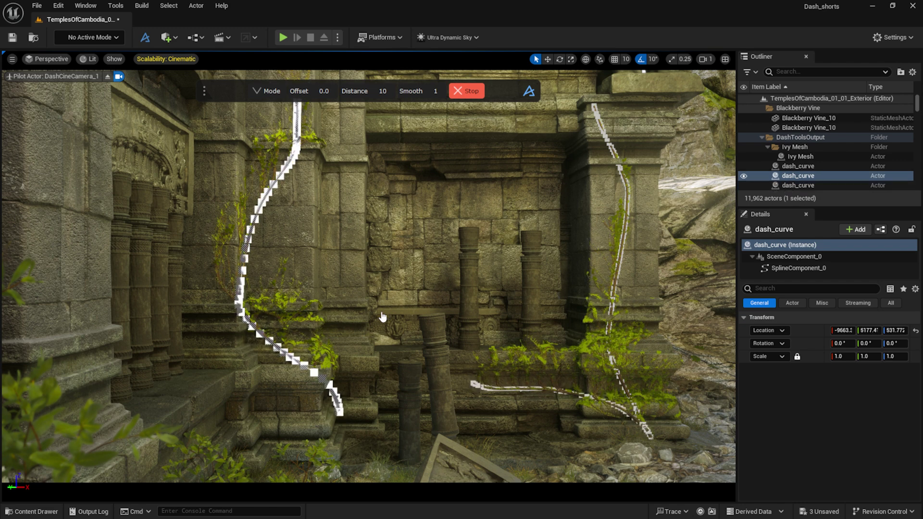
- Stop drawing, dock the Vines panel left, and set Growth Iterations to 77 and Growth Size to 0.1
{"action": "left_click", "coordinate": [466, 91]}
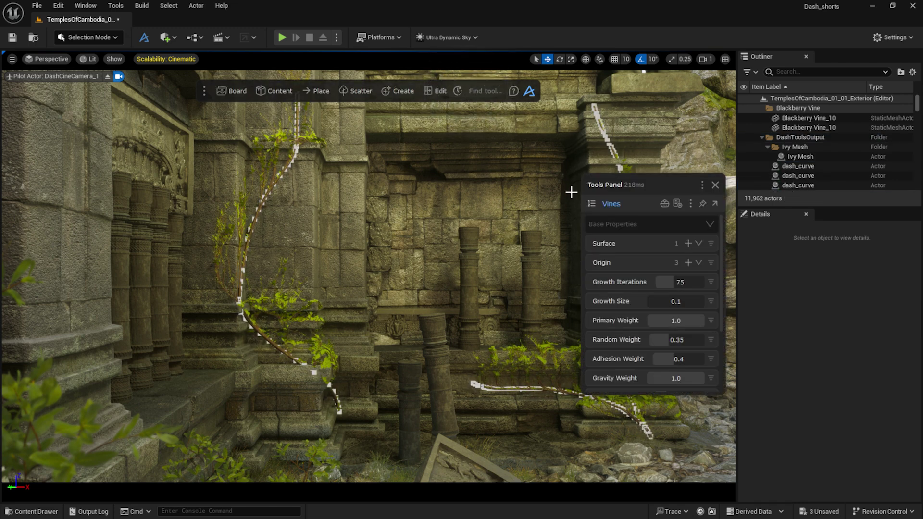
{"action": "left_click_drag", "start_coordinate": [645, 184], "coordinate": [111, 155]}
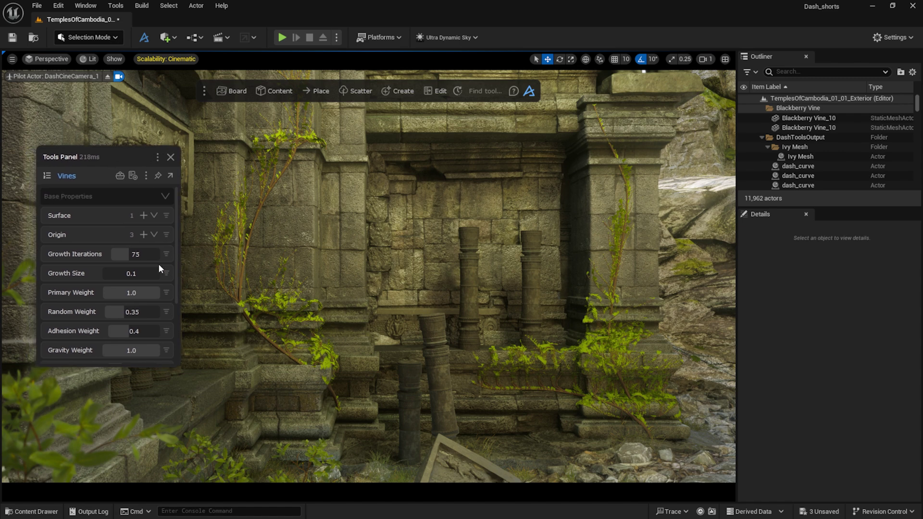
{"action": "left_click_drag", "start_coordinate": [128, 256], "coordinate": [111, 270]}
{"action": "left_click", "coordinate": [118, 269]}
{"action": "type", "text": "0"}
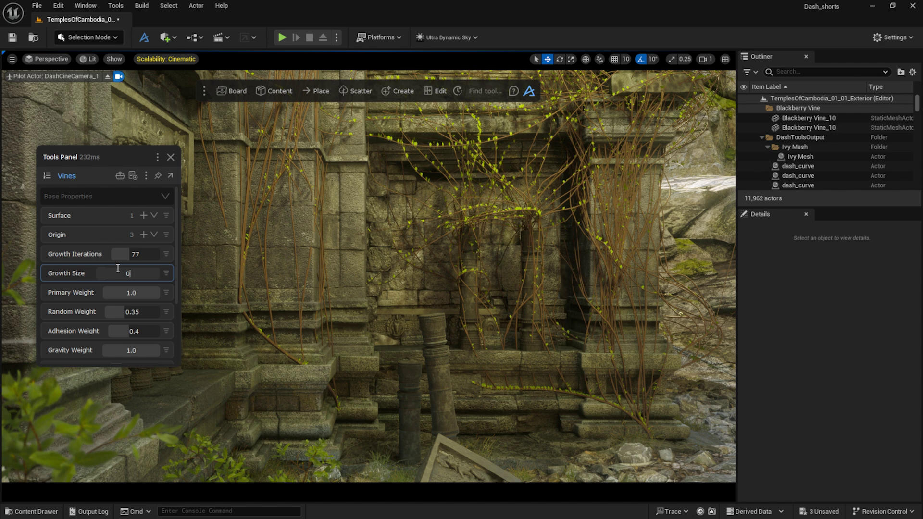
{"action": "type", "text": ".1"}
{"action": "key", "text": "Return"}
{"action": "scroll", "coordinate": [124, 313], "scroll_direction": "down", "scroll_amount": 4}
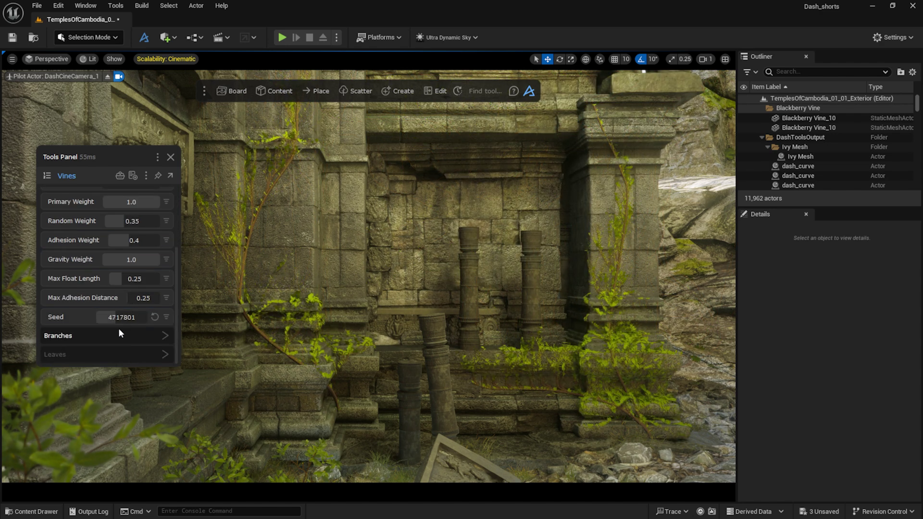
- Expand Branches and thin the vine branches to a Branch Radius of 0.5
{"action": "left_click", "coordinate": [118, 332]}
{"action": "scroll", "coordinate": [119, 330], "scroll_direction": "down", "scroll_amount": 3}
{"action": "mouse_move", "coordinate": [109, 270]}
{"action": "left_mouse_down"}
{"action": "mouse_move", "coordinate": [130, 272]}
{"action": "mouse_move", "coordinate": [111, 269]}
{"action": "left_mouse_up"}
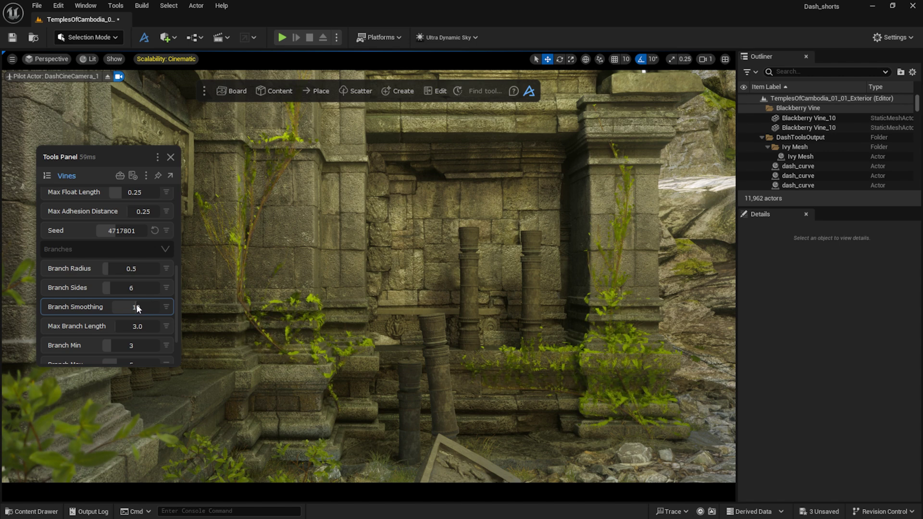
{"action": "scroll", "coordinate": [136, 333], "scroll_direction": "down", "scroll_amount": 2}
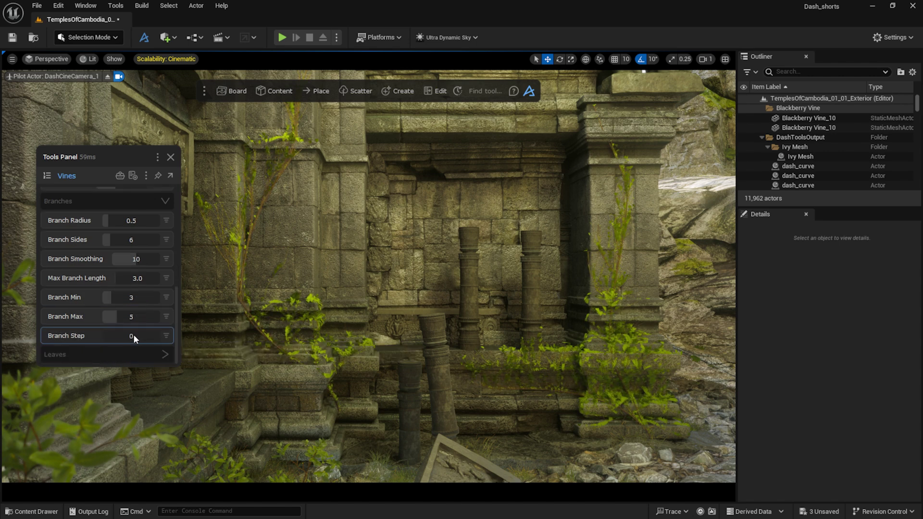
- Set leaf probability 0.56, scale 0.71, density 2 with forward axis Y, then delete the Ivy actor
{"action": "left_click", "coordinate": [126, 353]}
{"action": "scroll", "coordinate": [134, 299], "scroll_direction": "down", "scroll_amount": 6}
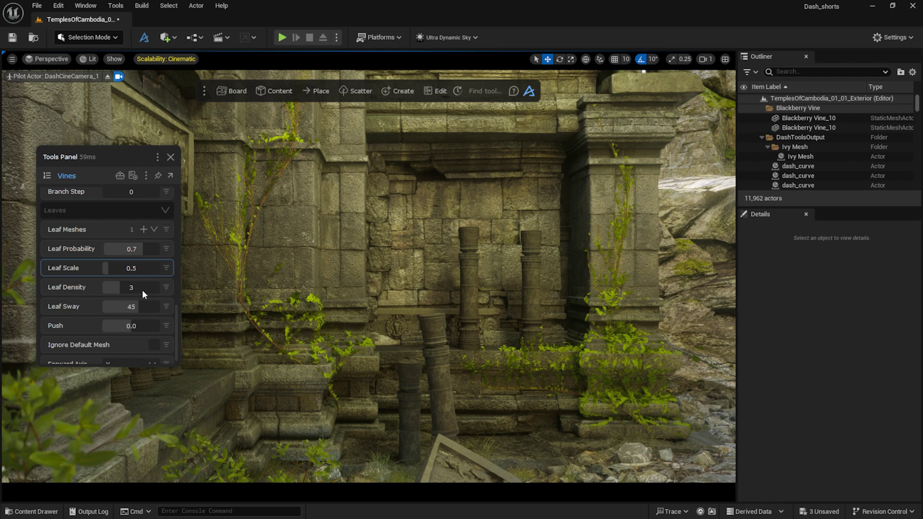
{"action": "left_click_drag", "start_coordinate": [137, 248], "coordinate": [118, 284]}
{"action": "scroll", "coordinate": [111, 307], "scroll_direction": "down", "scroll_amount": 1}
{"action": "left_click", "coordinate": [144, 353]}
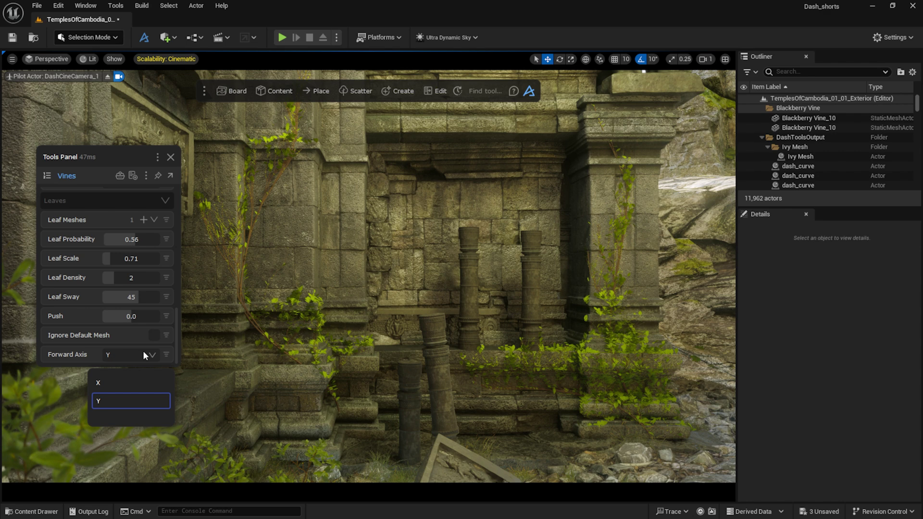
{"action": "left_click", "coordinate": [144, 354]}
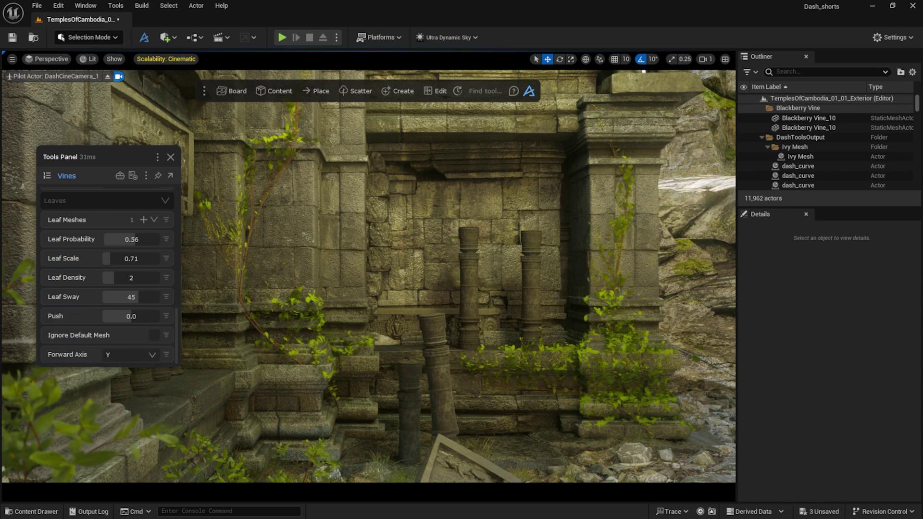
{"action": "left_click", "coordinate": [291, 299]}
{"action": "key", "text": "Delete"}
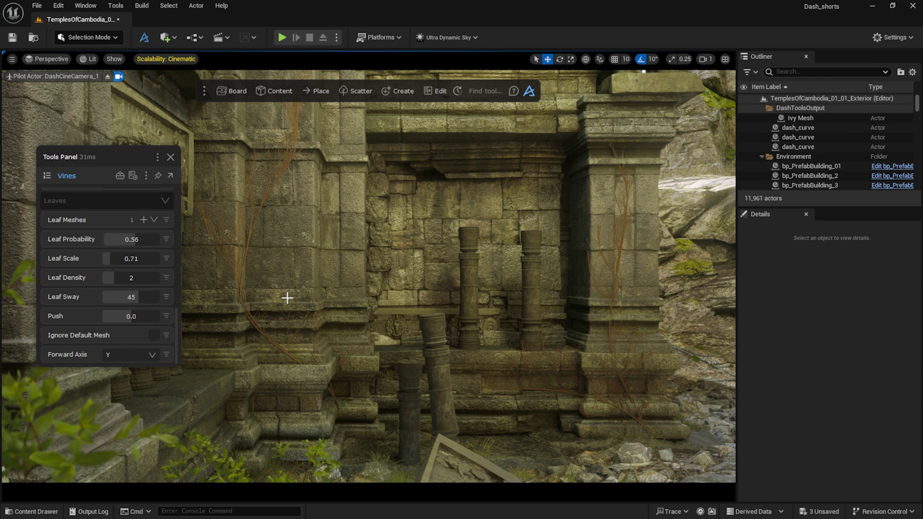
- In Megascans Atlas, check the Blackberry Vine asset details and drag it into the viewport
{"action": "left_click", "coordinate": [281, 91]}
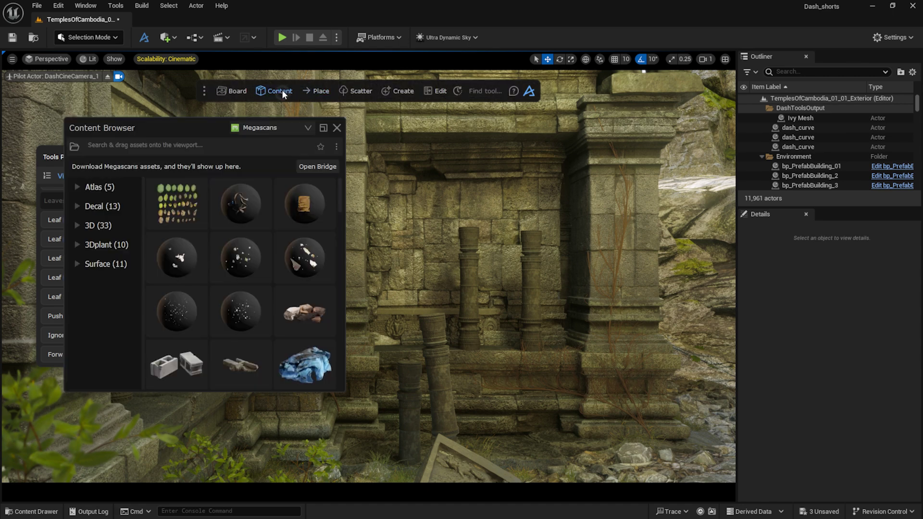
{"action": "left_click", "coordinate": [110, 191]}
{"action": "right_click", "coordinate": [252, 246]}
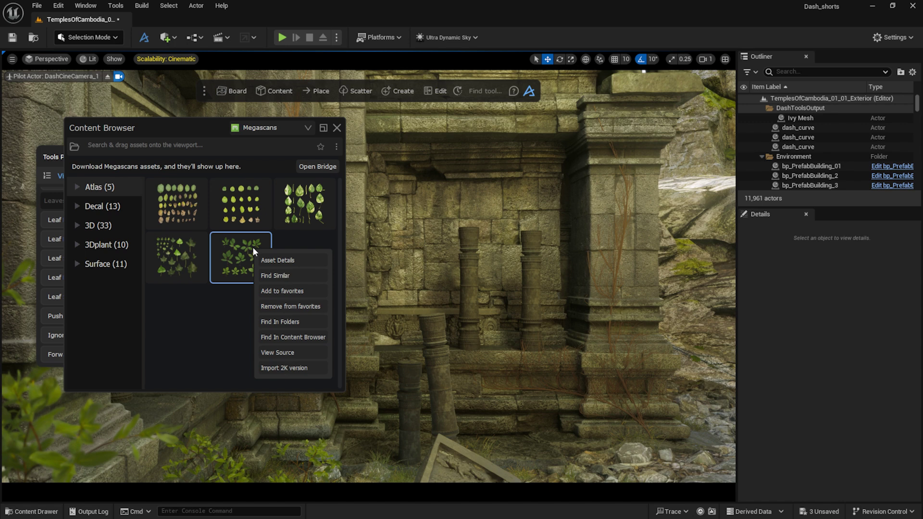
{"action": "left_click", "coordinate": [263, 258]}
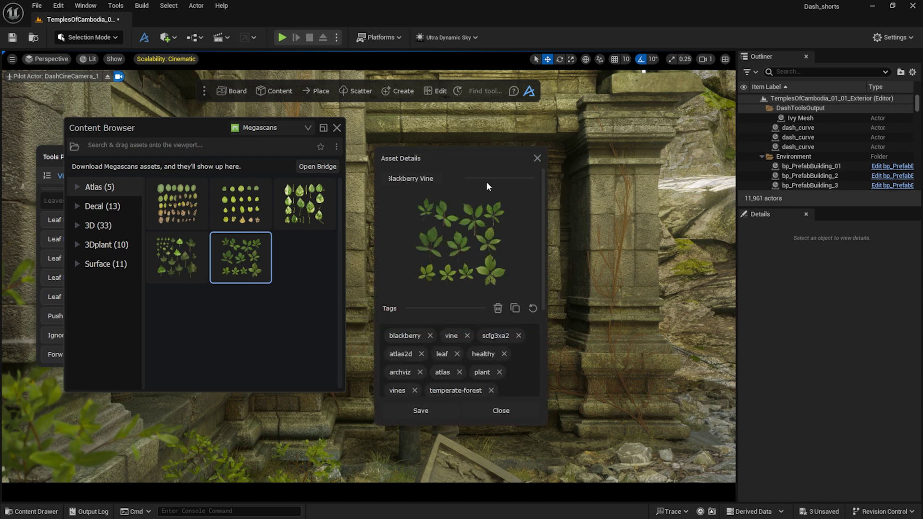
{"action": "left_click", "coordinate": [537, 159]}
{"action": "left_click_drag", "start_coordinate": [249, 261], "coordinate": [684, 350]}
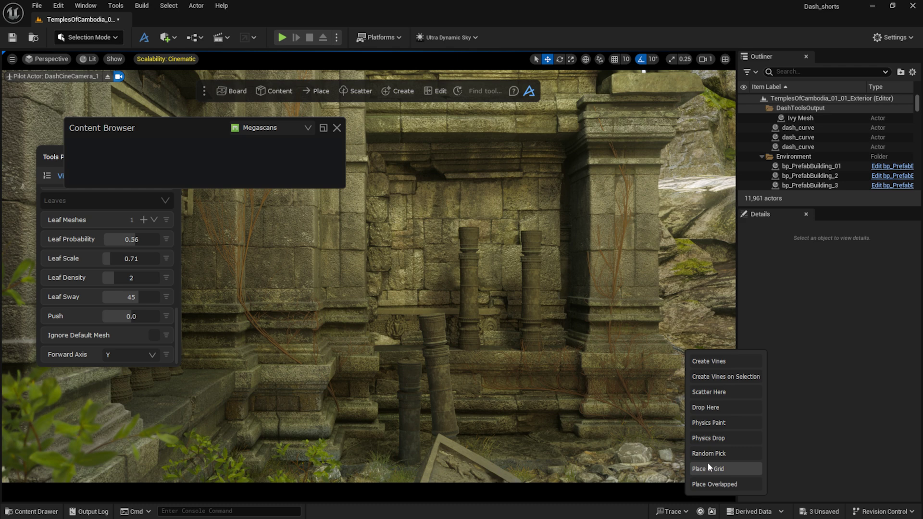
- Place the Blackberry Vine leaves overlapped and add them as the vines' Leaf Meshes
{"action": "left_click", "coordinate": [708, 485]}
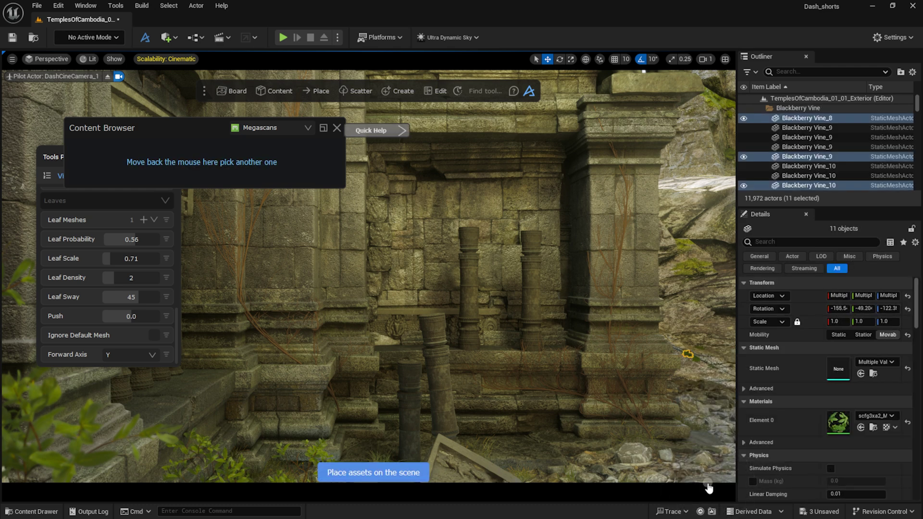
{"action": "left_click", "coordinate": [337, 128]}
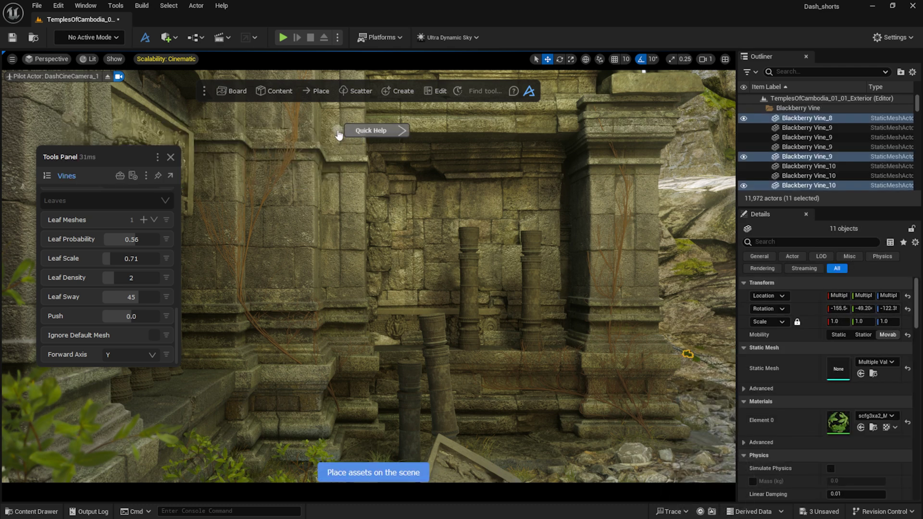
{"action": "left_click", "coordinate": [144, 219]}
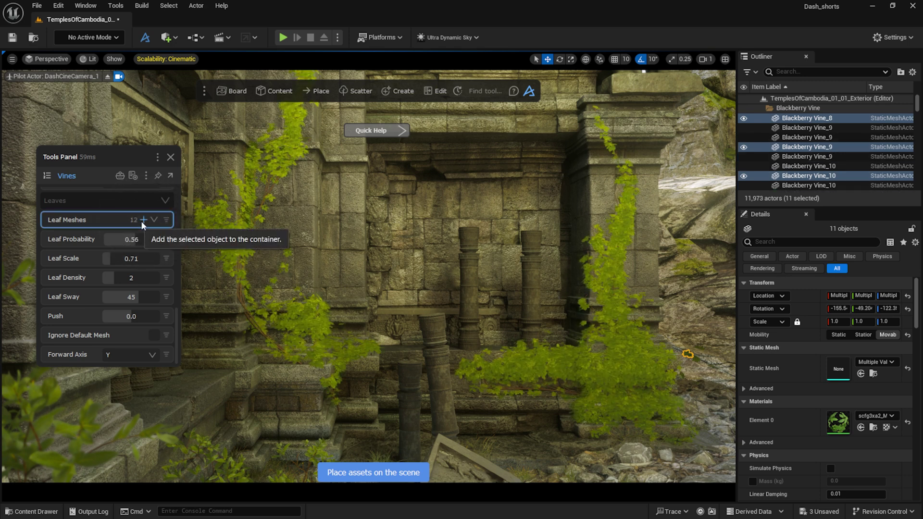
- Lower Leaf Probability to 0.51 and keep Leaf Density at 2
{"action": "left_click_drag", "start_coordinate": [135, 239], "coordinate": [132, 240]}
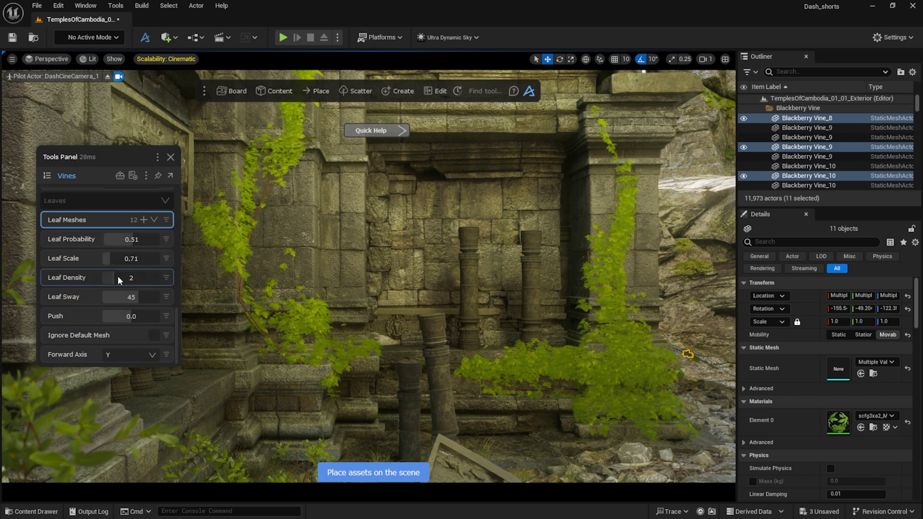
{"action": "left_click_drag", "start_coordinate": [117, 276], "coordinate": [116, 279]}
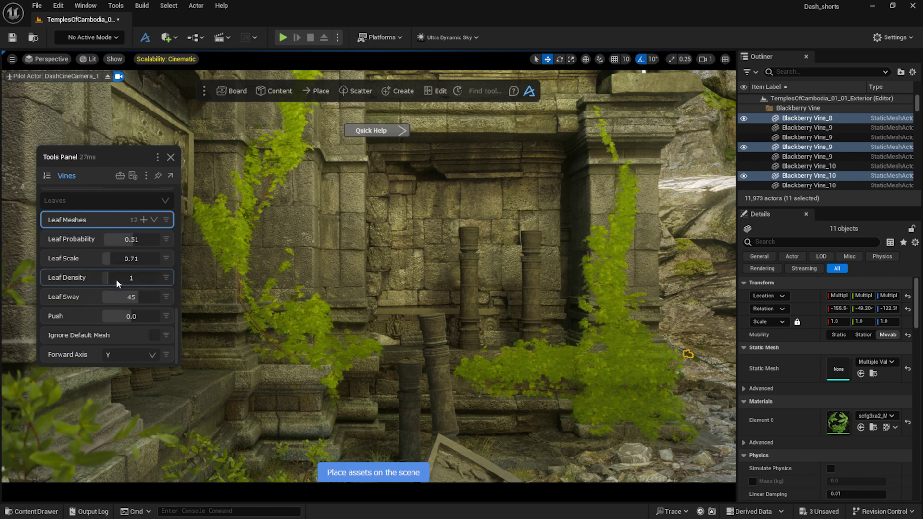
{"action": "left_click", "coordinate": [117, 279]}
{"action": "key", "text": "Return"}
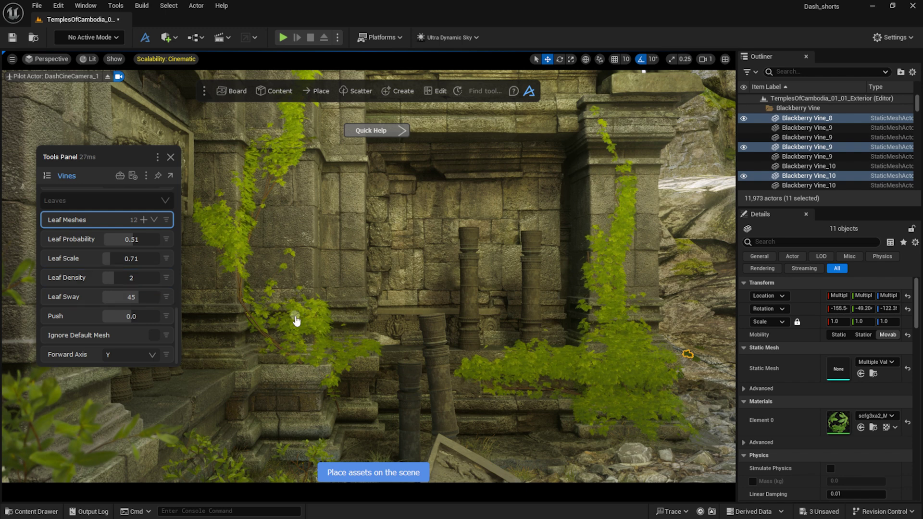
{"action": "left_click", "coordinate": [48, 176]}
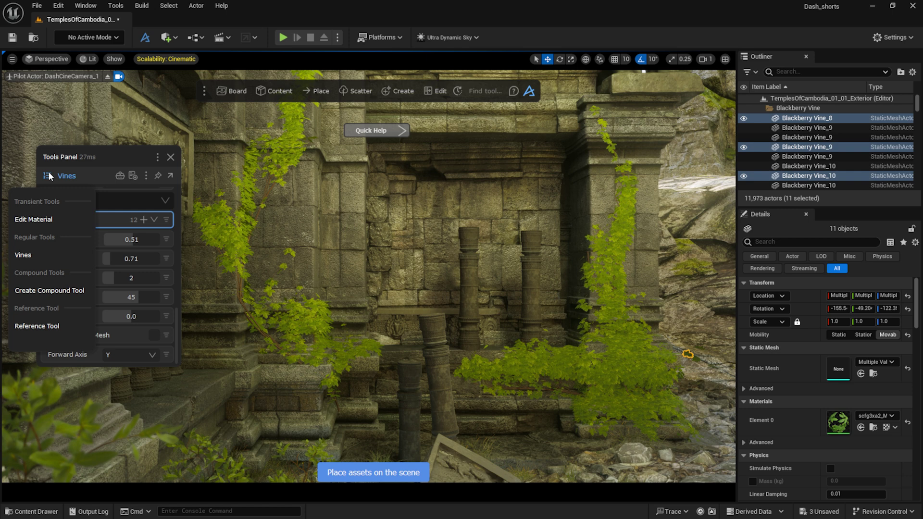
- In Edit Material, set the vine material hue to 0.88 and brightness to 2.05
{"action": "left_click", "coordinate": [68, 220]}
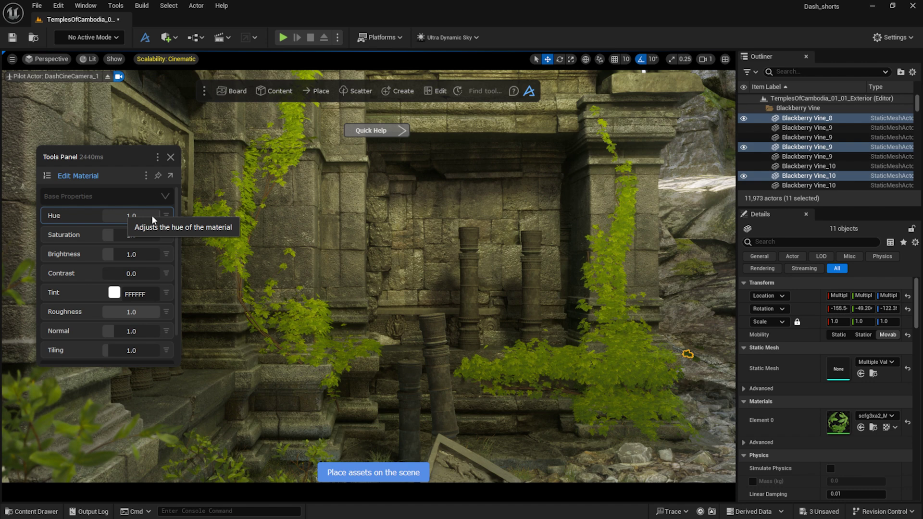
{"action": "mouse_move", "coordinate": [148, 218]}
{"action": "left_mouse_down"}
{"action": "mouse_move", "coordinate": [109, 215]}
{"action": "mouse_move", "coordinate": [152, 213]}
{"action": "left_mouse_up"}
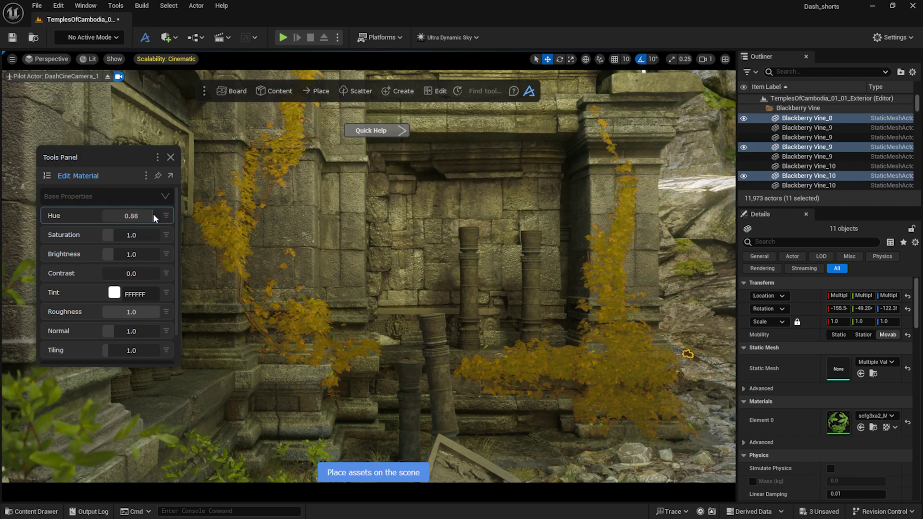
{"action": "left_click_drag", "start_coordinate": [111, 256], "coordinate": [126, 249]}
{"action": "left_click_drag", "start_coordinate": [155, 216], "coordinate": [152, 215]}
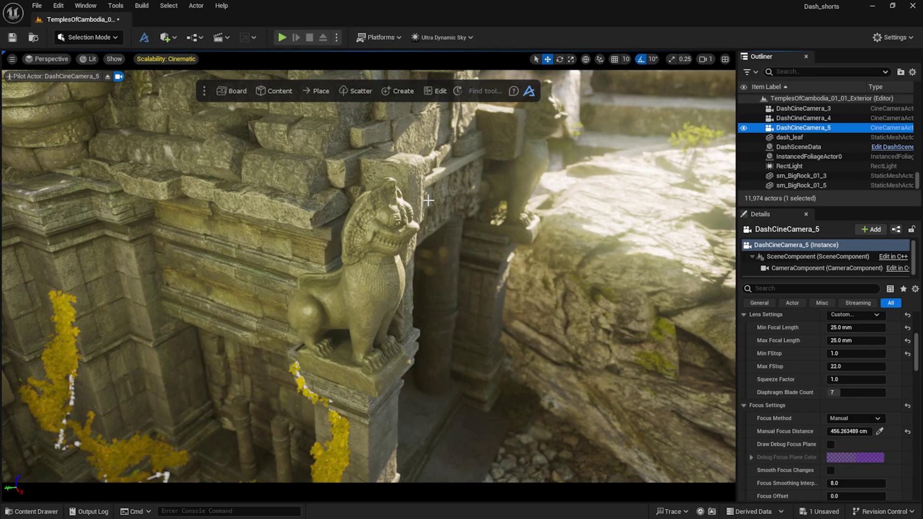
- Reopen the Create Vines tool at the lion statue shot, then close its Tools Panel
{"action": "left_click", "coordinate": [397, 91]}
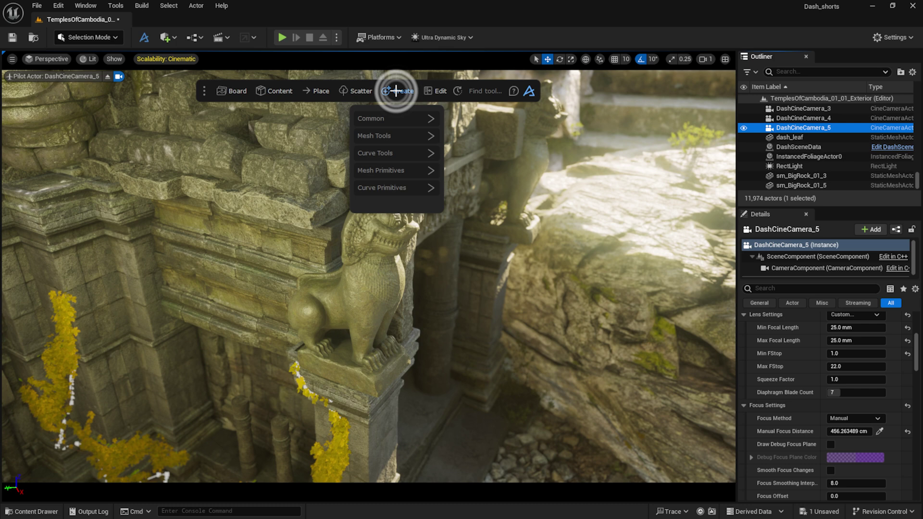
{"action": "left_click", "coordinate": [402, 150]}
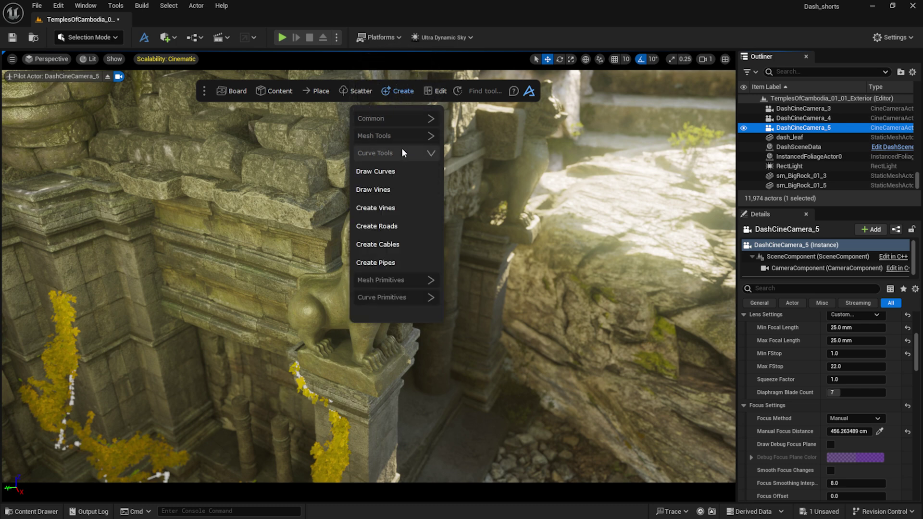
{"action": "left_click", "coordinate": [403, 206]}
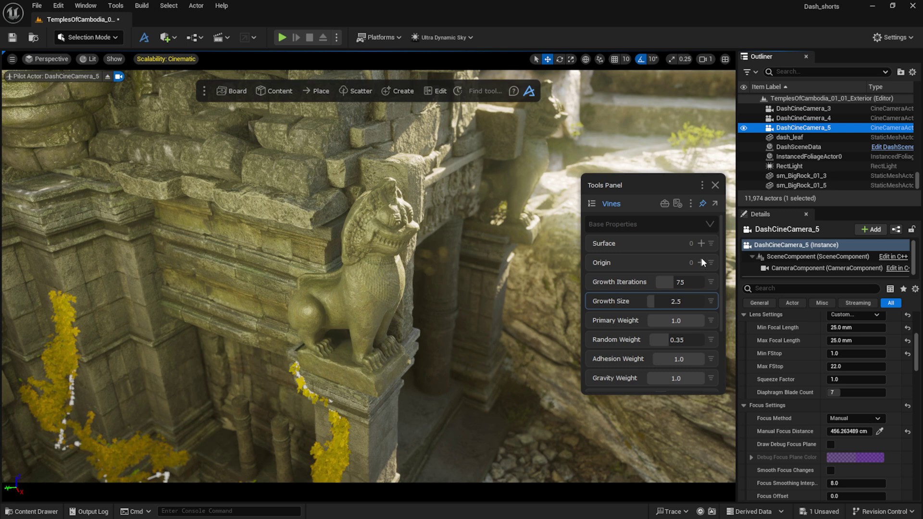
{"action": "left_click", "coordinate": [715, 185]}
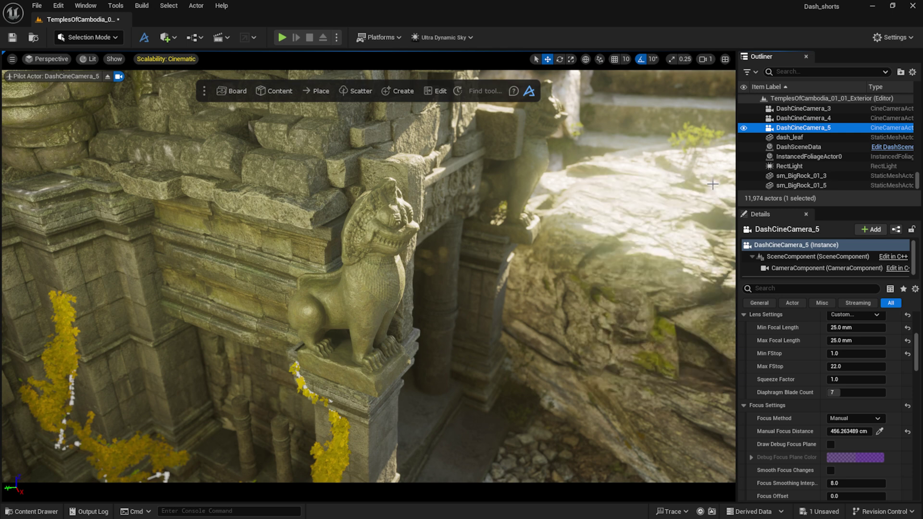
- Drop a leaf atlas onto the lion statue and create vines from it
{"action": "left_click", "coordinate": [280, 91]}
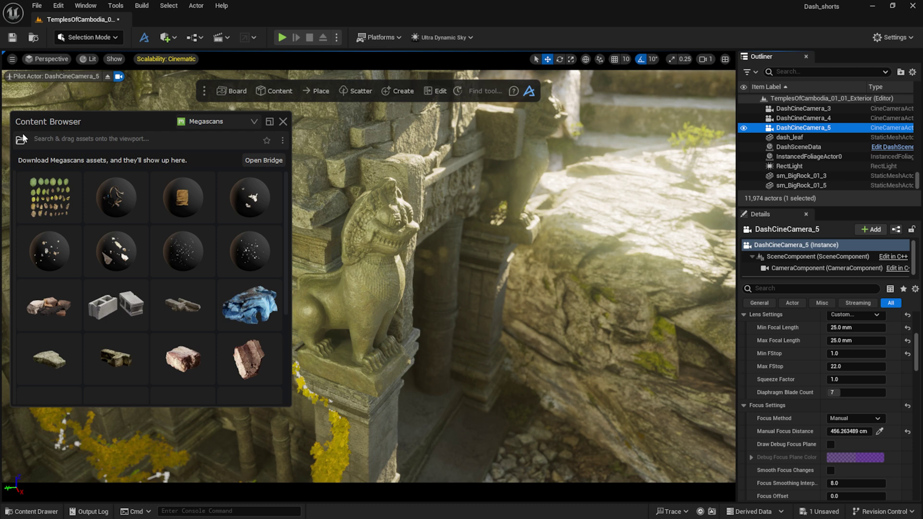
{"action": "left_click", "coordinate": [44, 181]}
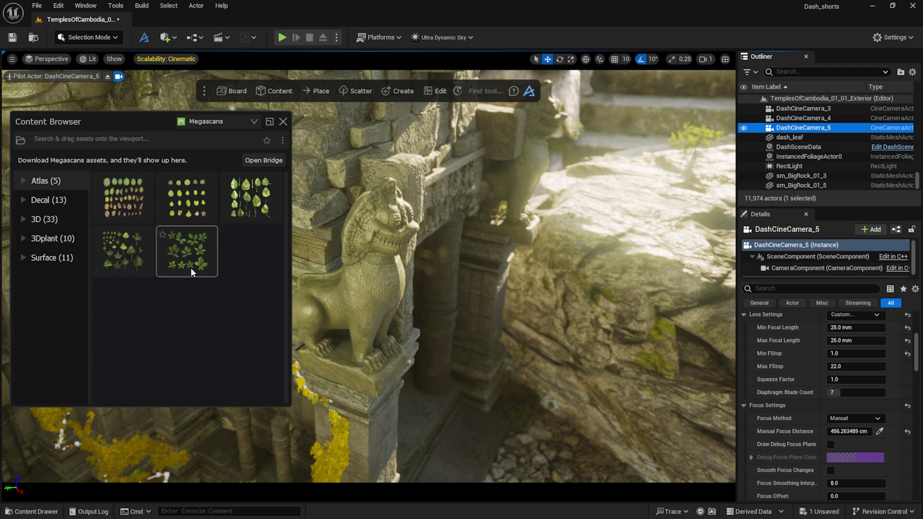
{"action": "left_click_drag", "start_coordinate": [192, 258], "coordinate": [370, 307]}
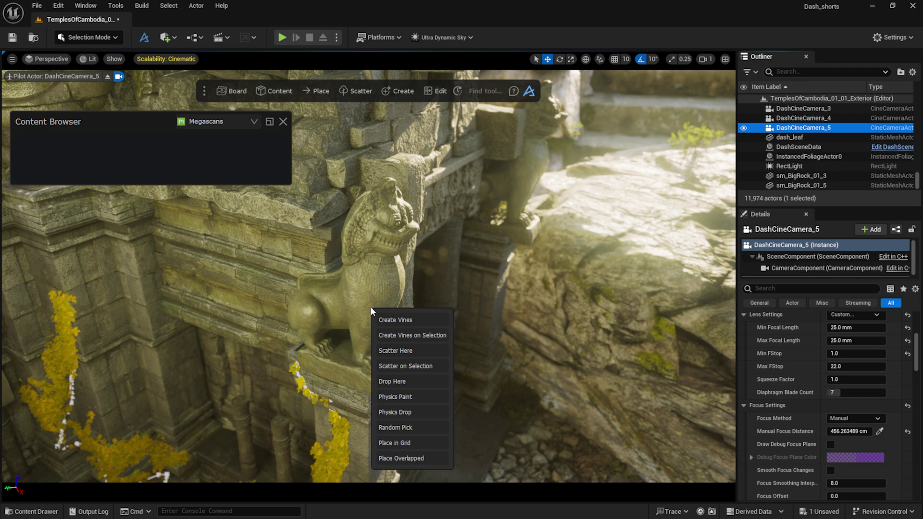
{"action": "left_click", "coordinate": [382, 319]}
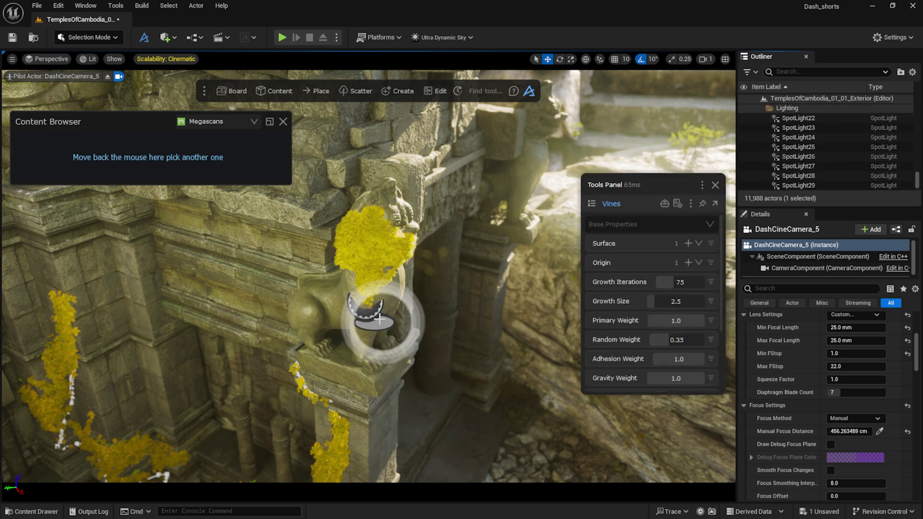
- Lower the vines down the pedestal, set Leaf Density to 1 and leaf probability to 0.82
{"action": "left_click_drag", "start_coordinate": [369, 309], "coordinate": [380, 332]}
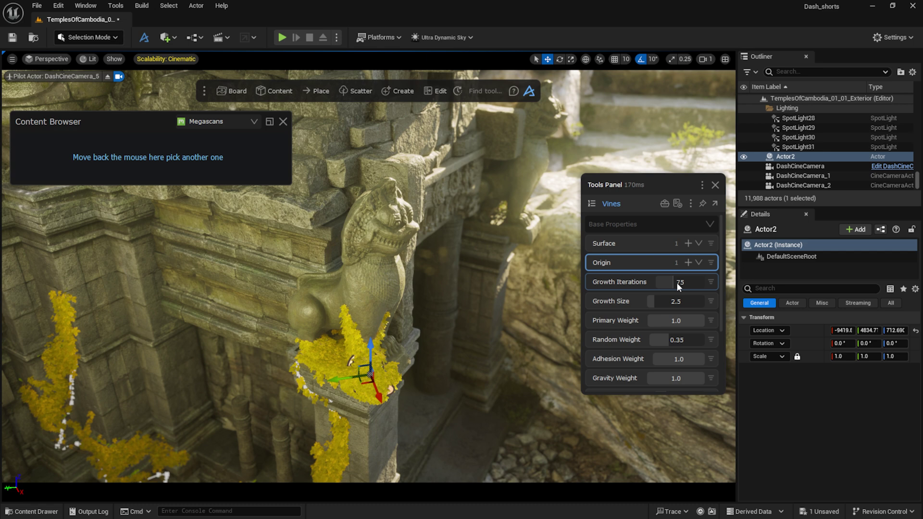
{"action": "left_click_drag", "start_coordinate": [678, 282], "coordinate": [659, 302]}
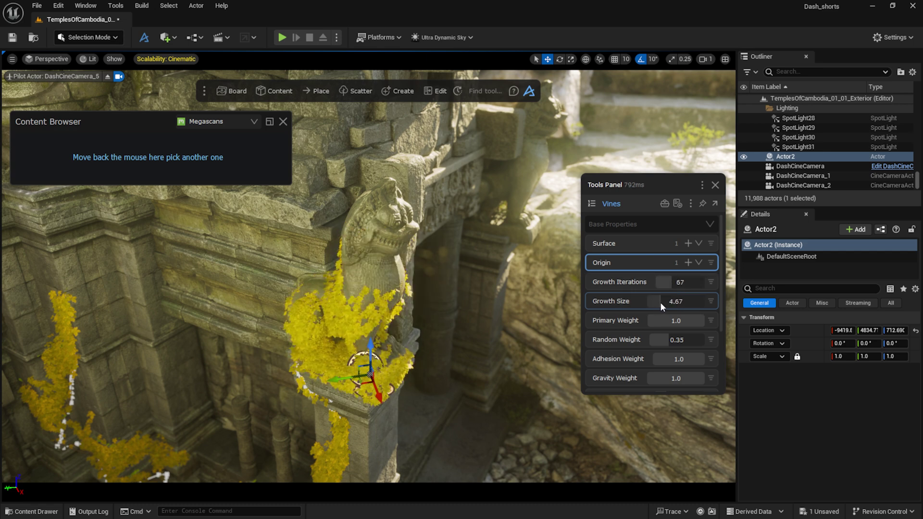
{"action": "scroll", "coordinate": [667, 293], "scroll_direction": "down", "scroll_amount": 10}
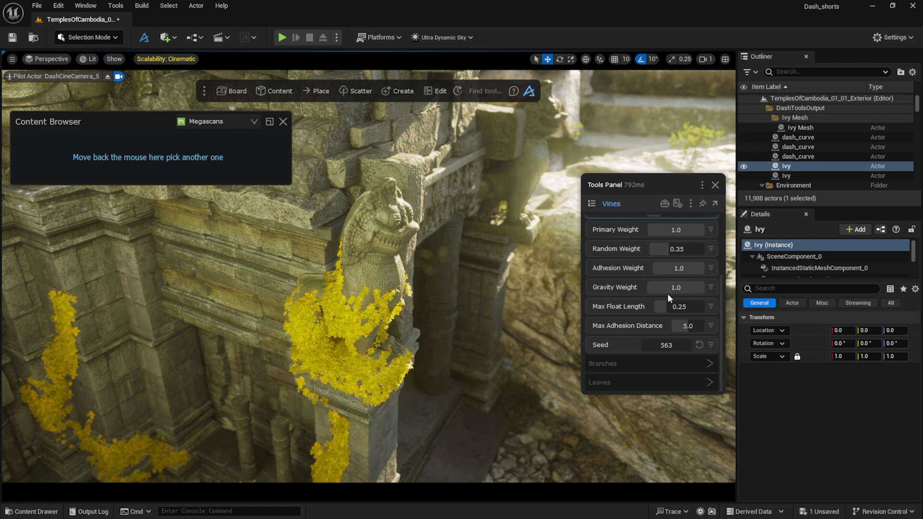
{"action": "left_click_drag", "start_coordinate": [663, 343], "coordinate": [655, 344]}
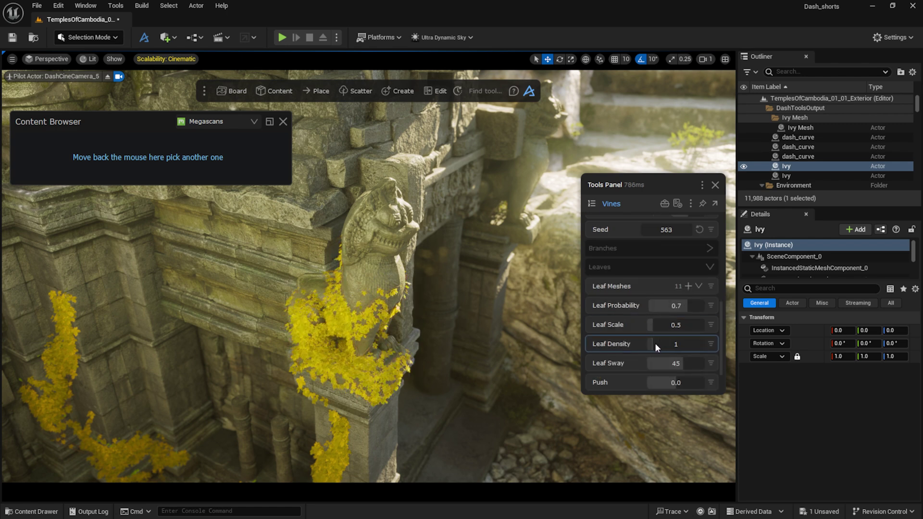
{"action": "mouse_move", "coordinate": [685, 307]}
{"action": "left_mouse_down"}
{"action": "mouse_move", "coordinate": [694, 302]}
{"action": "mouse_move", "coordinate": [685, 305]}
{"action": "left_mouse_up"}
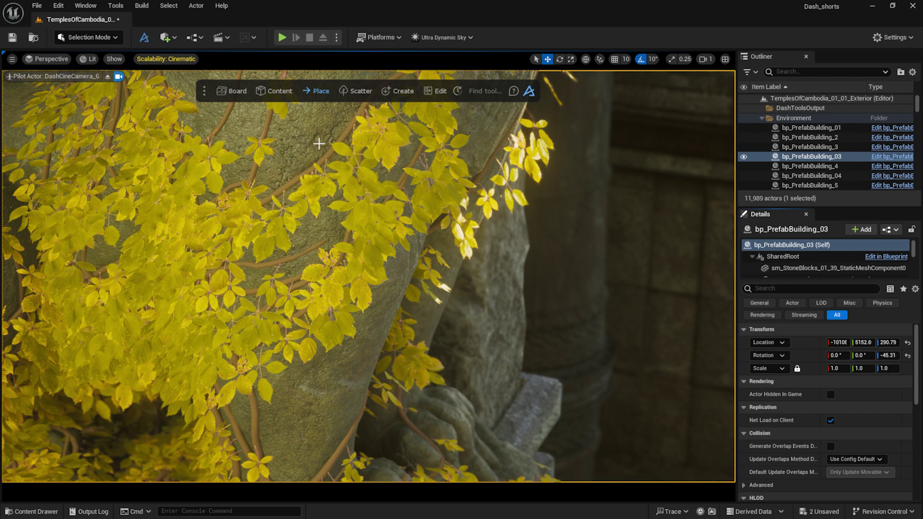
- Search the asset library for 'bark' and drop a bark surface onto the close-up vines
{"action": "left_click", "coordinate": [274, 91]}
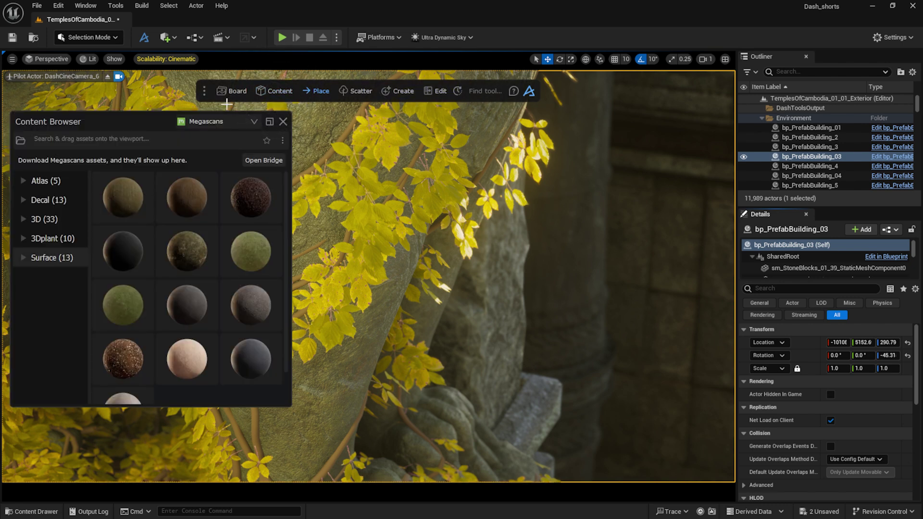
{"action": "left_click", "coordinate": [160, 141]}
{"action": "type", "text": "bark"}
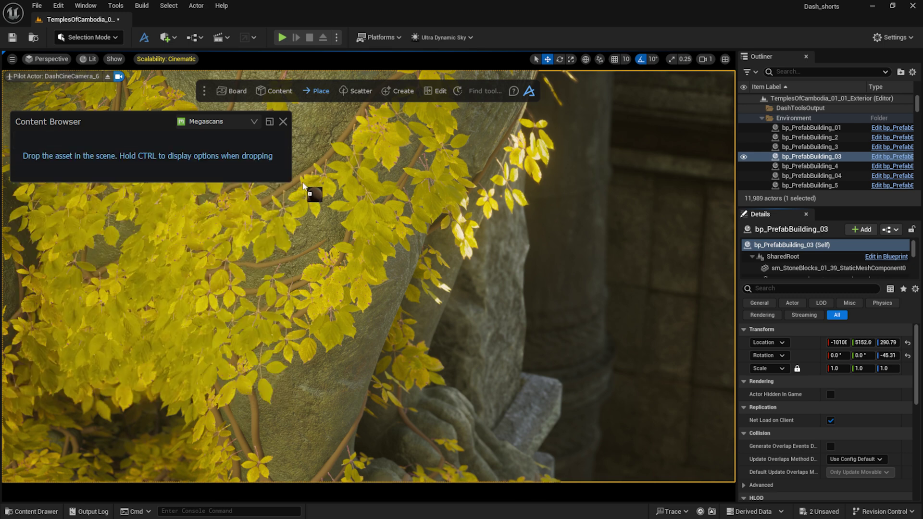
{"action": "left_click_drag", "start_coordinate": [303, 184], "coordinate": [309, 168]}
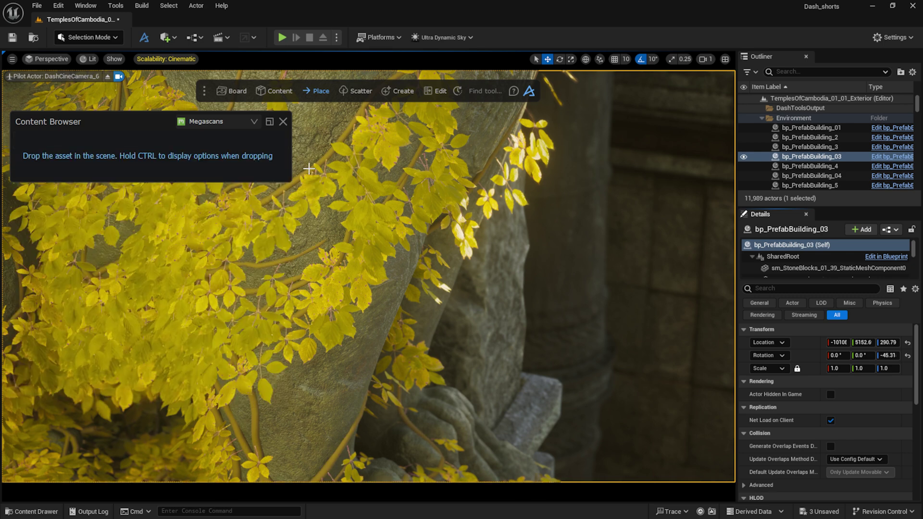
{"action": "left_click", "coordinate": [283, 122]}
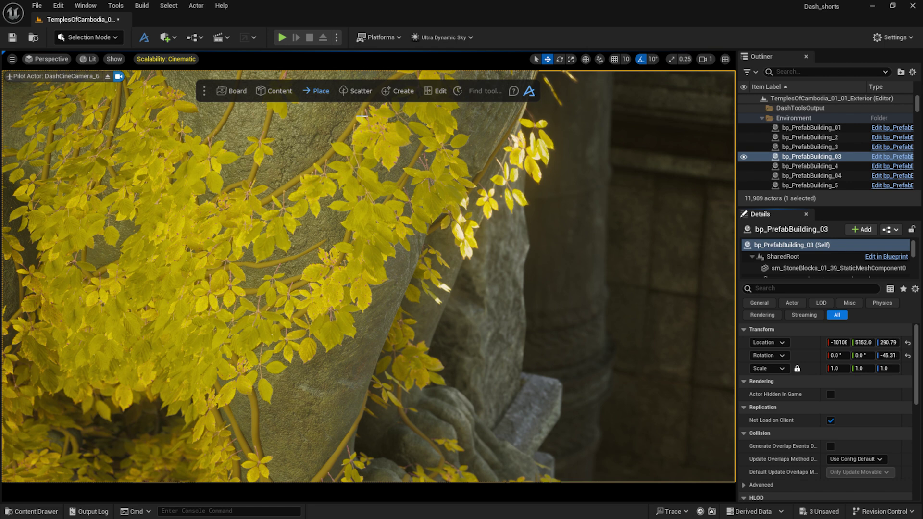
{"action": "left_click", "coordinate": [437, 90]}
- Switch to the Ivy Blackberry Vine tool with the ivy vine mesh selected
{"action": "left_click", "coordinate": [593, 203]}
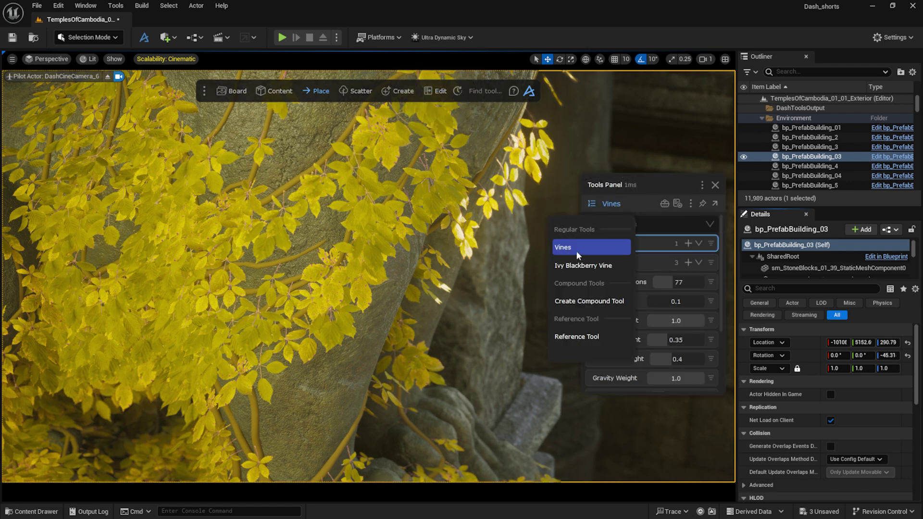
{"action": "left_click", "coordinate": [327, 154]}
{"action": "left_click", "coordinate": [329, 155]}
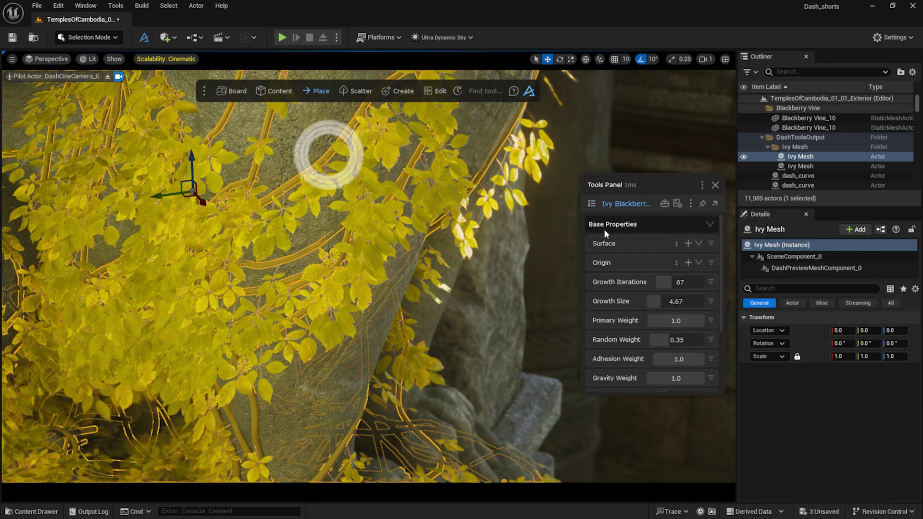
- Edit the vine material, setting Tiling to 0.1 and Hue to about 0.9
{"action": "left_click", "coordinate": [593, 204]}
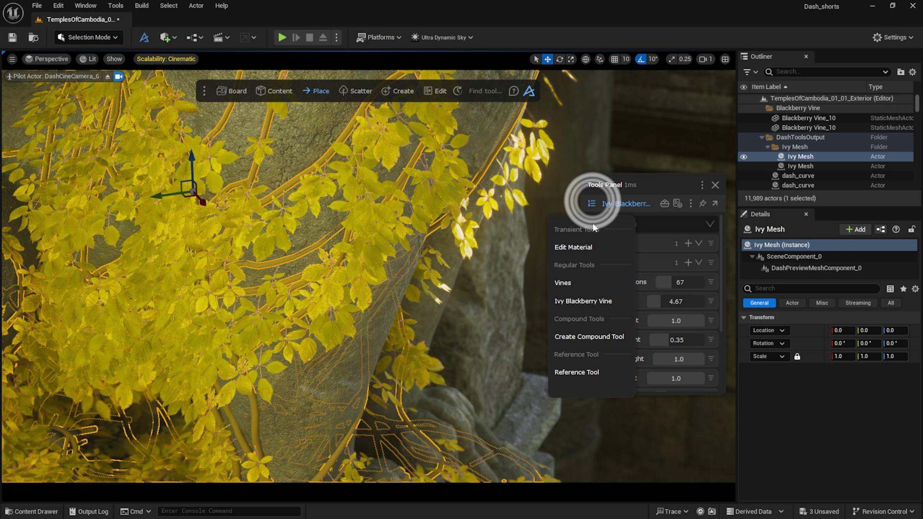
{"action": "left_click", "coordinate": [599, 249]}
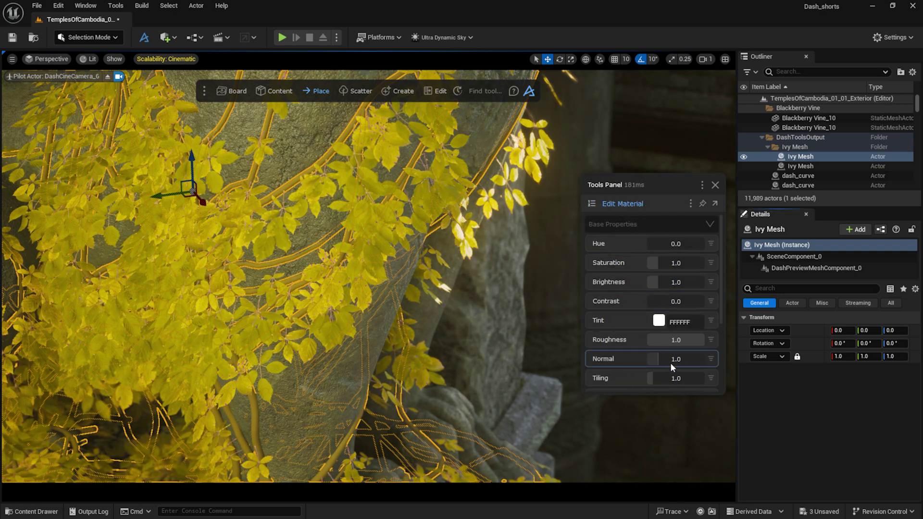
{"action": "type", "text": ".1"}
{"action": "key", "text": "Return"}
{"action": "scroll", "coordinate": [676, 376], "scroll_direction": "down", "scroll_amount": 1}
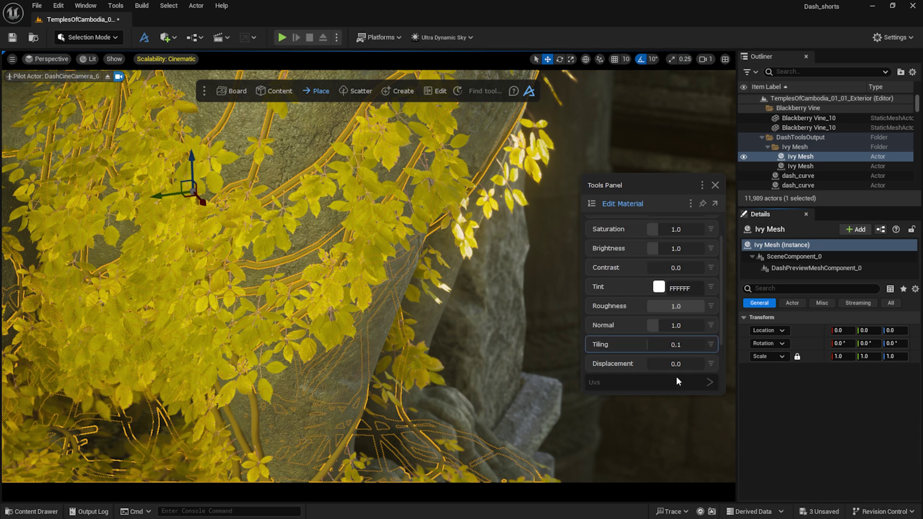
{"action": "scroll", "coordinate": [657, 237], "scroll_direction": "up", "scroll_amount": 1}
{"action": "left_click_drag", "start_coordinate": [659, 239], "coordinate": [702, 239]}
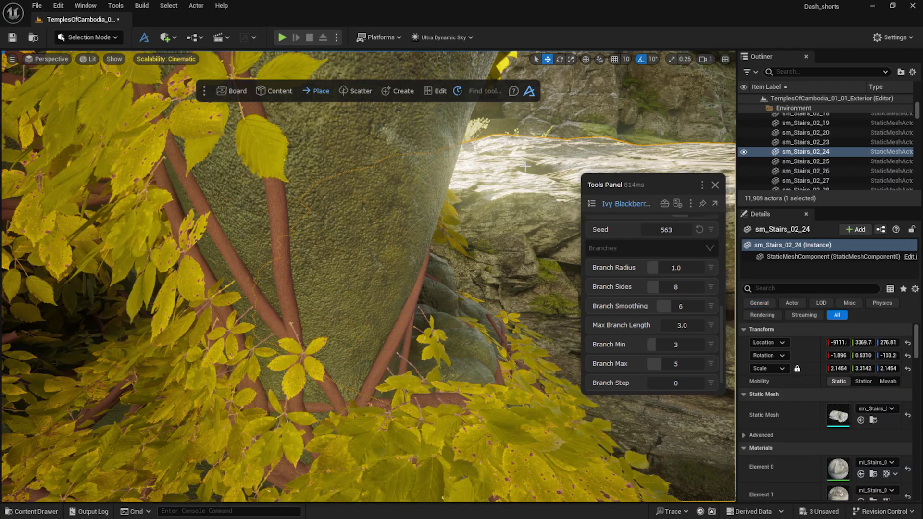
- Clear the stairs selection to view the bark-textured vine branches up close
{"action": "key", "text": "Escape"}
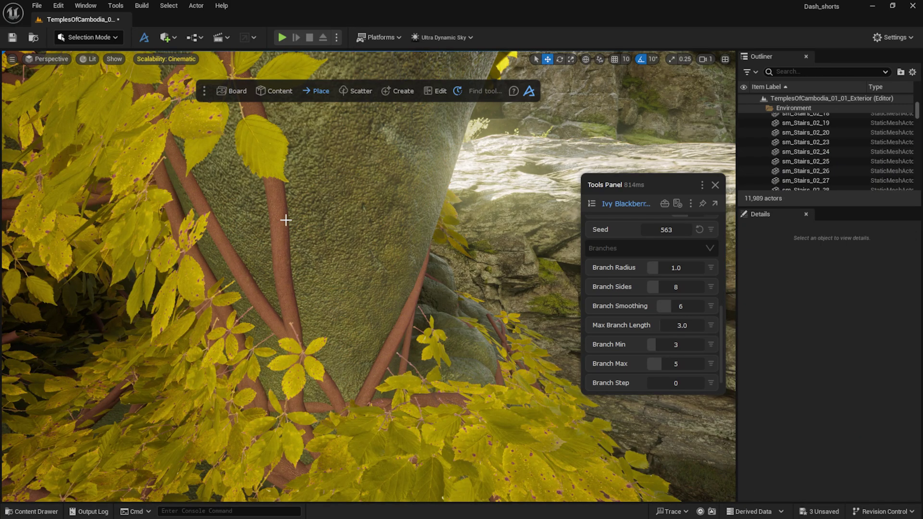